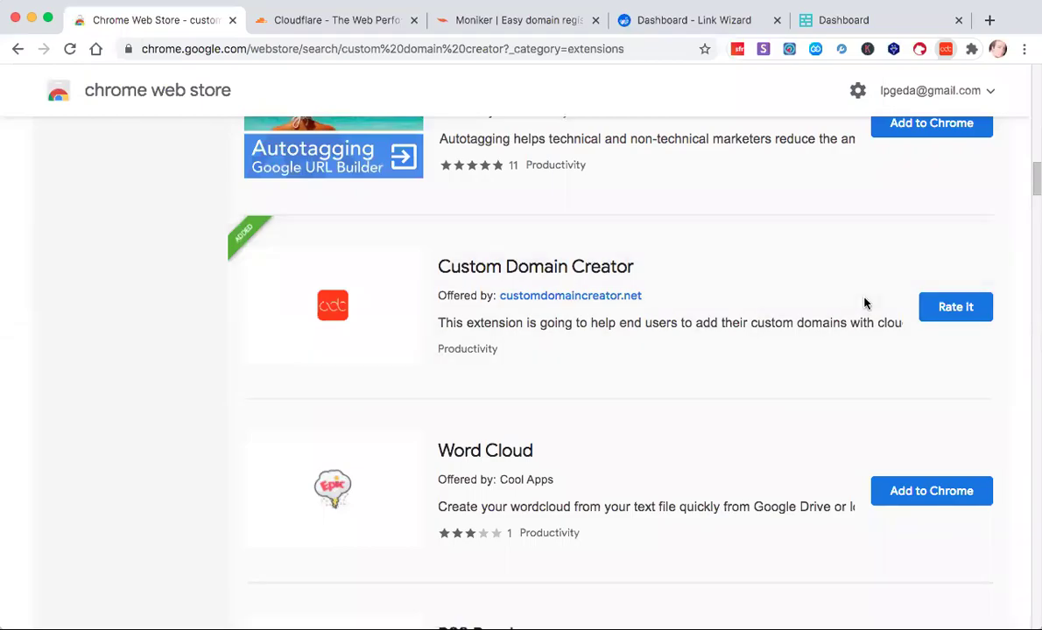
Log in to Custom Domain Creator using the autofilled saved email and the account password.
key("Tab")
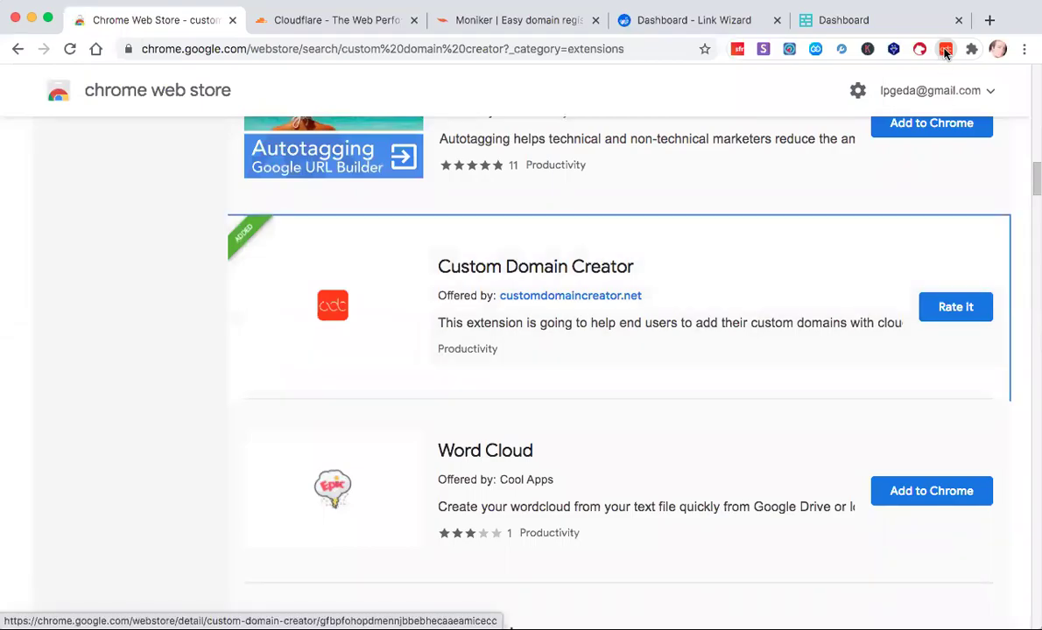
left_click(944, 49)
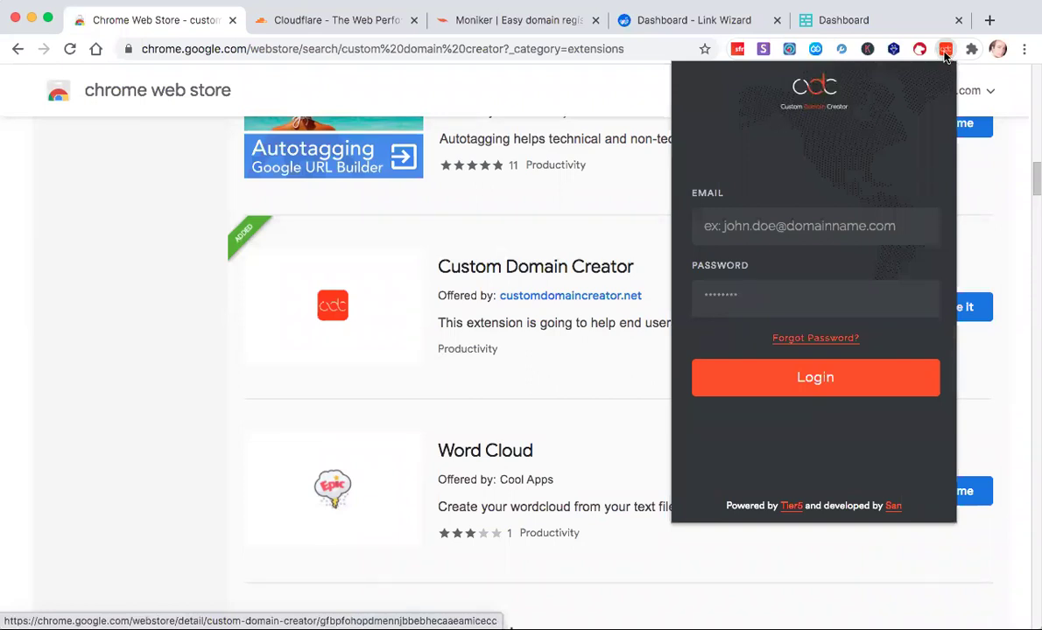
left_click(754, 227)
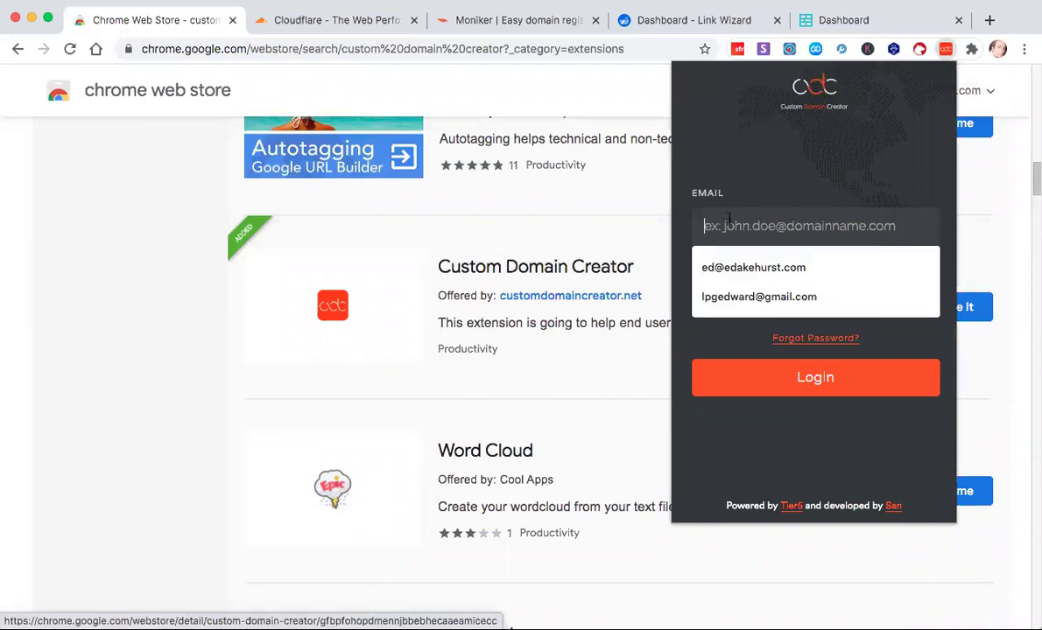
left_click(719, 297)
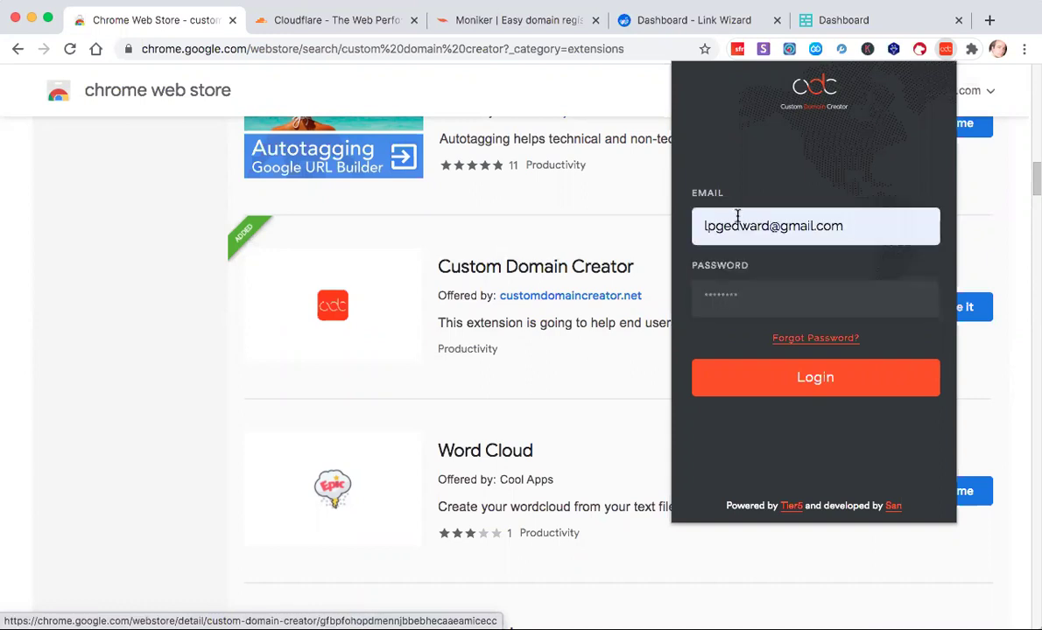
left_click(732, 296)
type("•")
type("•••••")
left_click(812, 388)
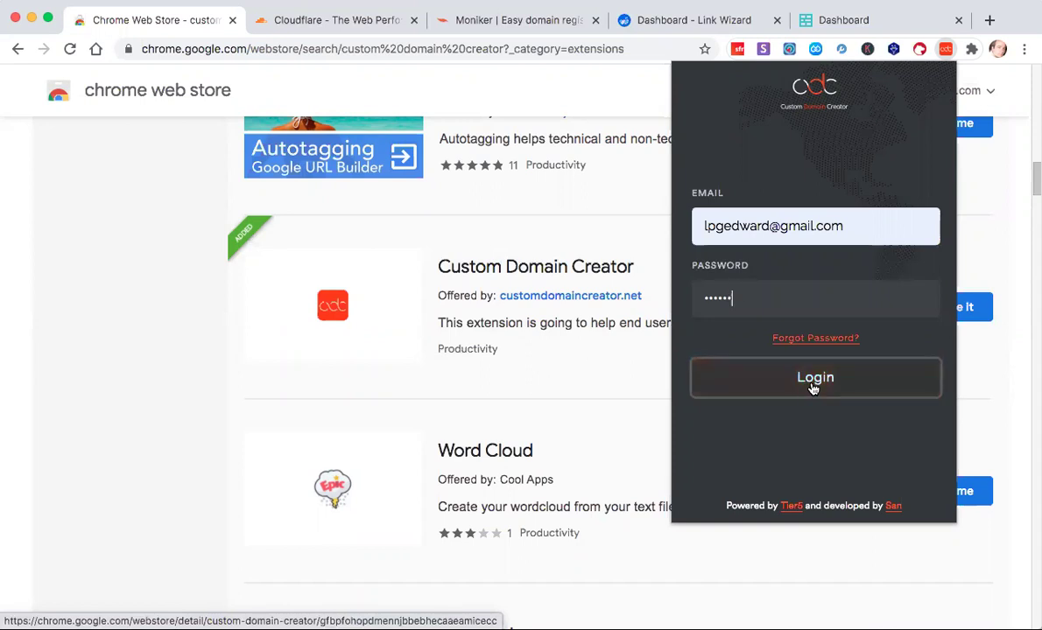
left_click(811, 388)
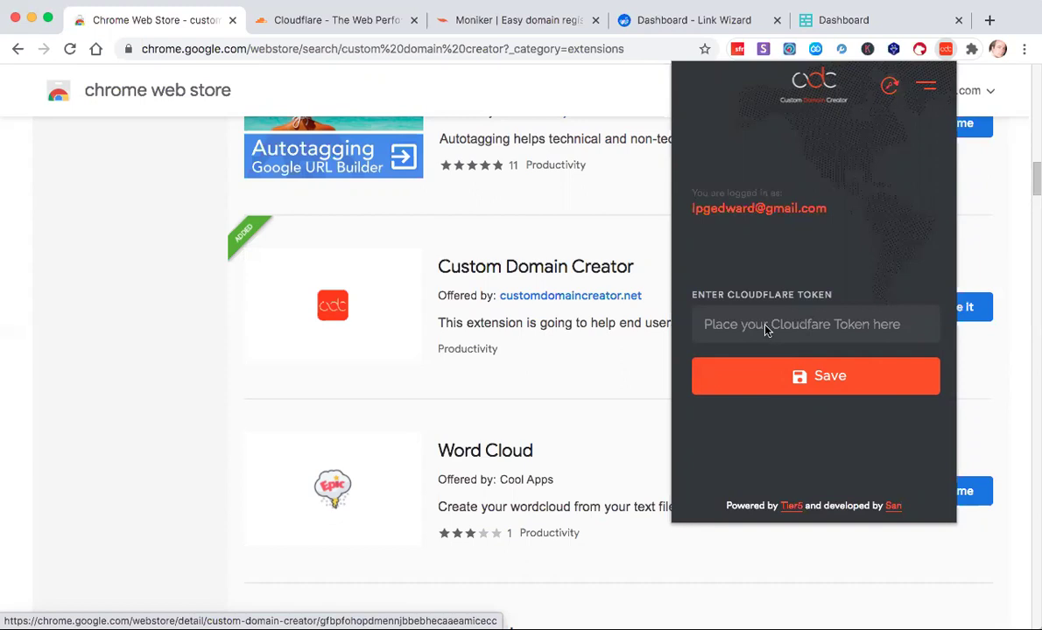
Switch to the Cloudflare tab and sign in to the dashboard.
left_click(337, 19)
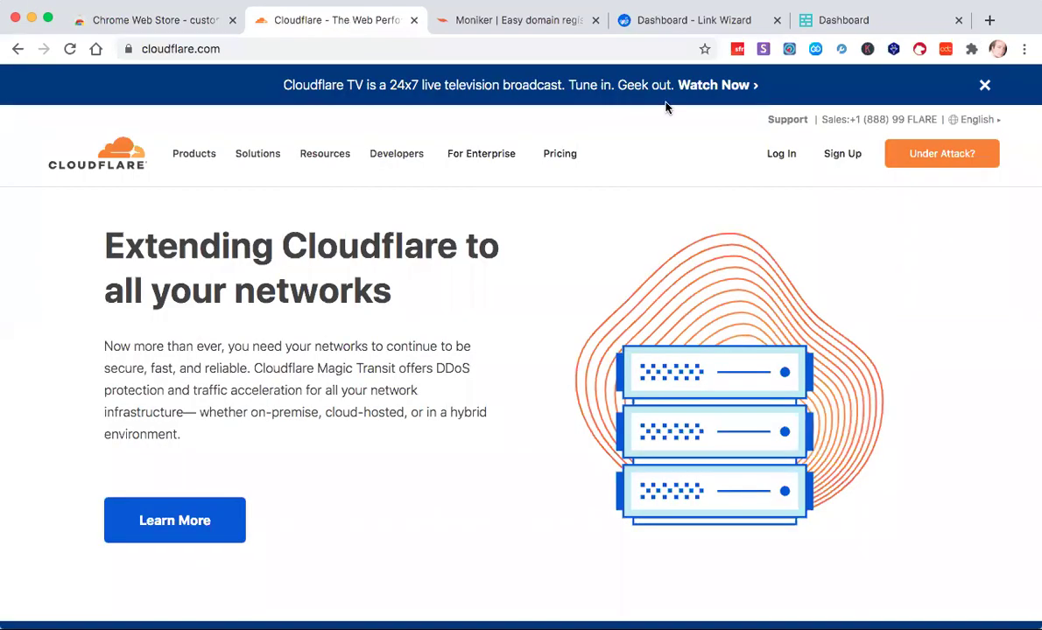
left_click(776, 155)
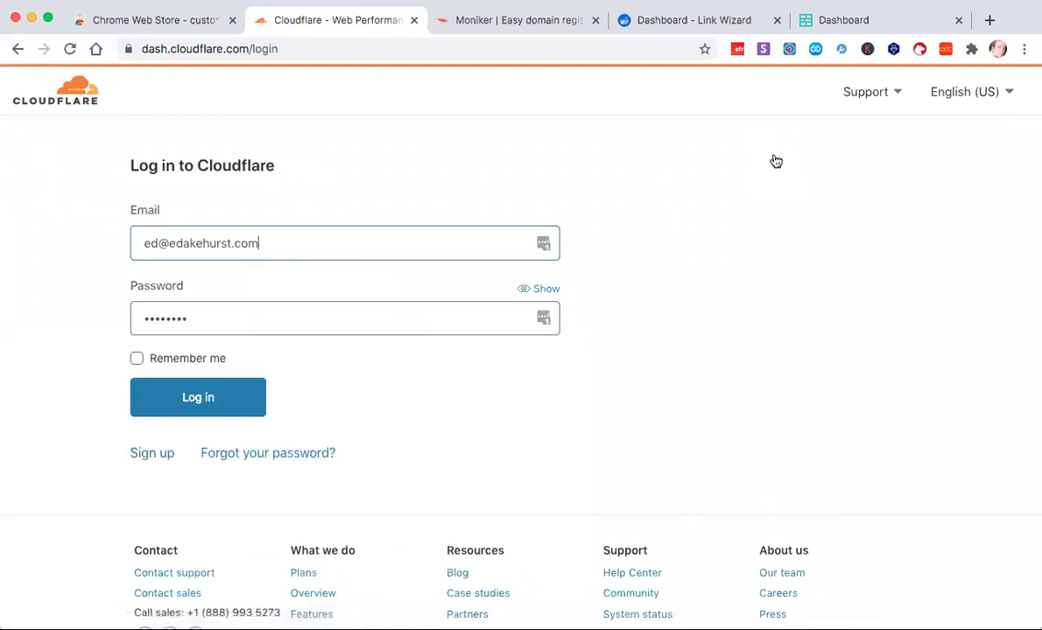
left_click(189, 403)
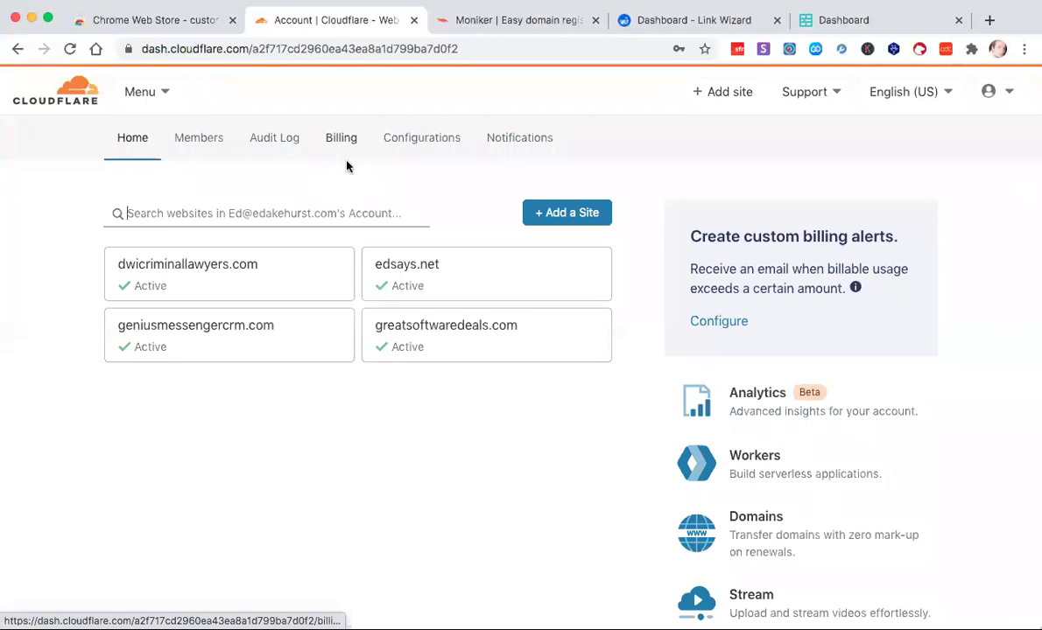
Open My Profile from the Cloudflare account menu.
scroll(347, 167, "down", 1)
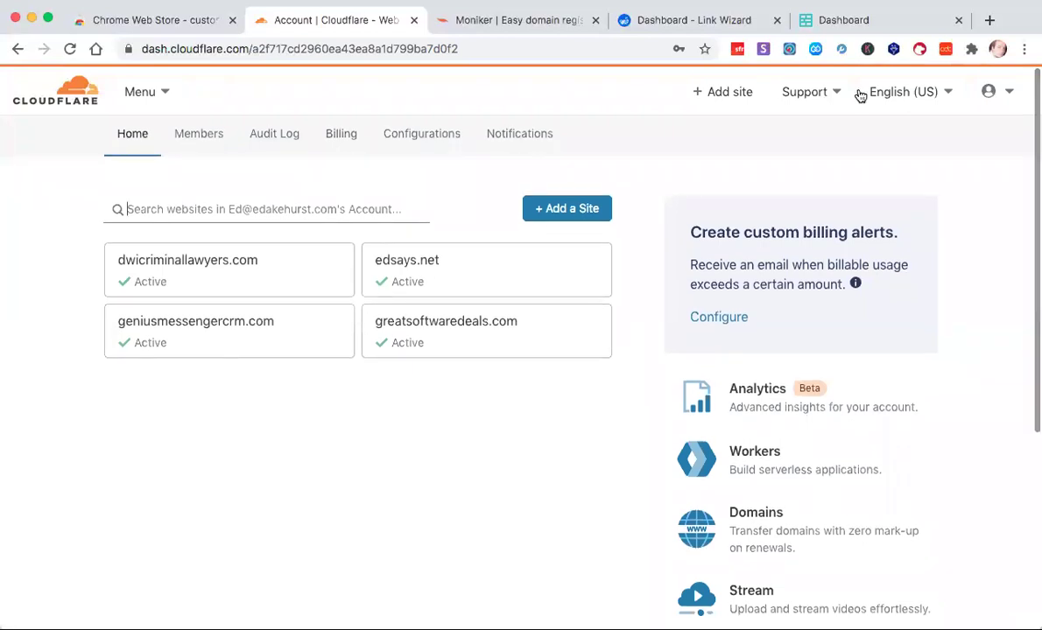
left_click(1007, 93)
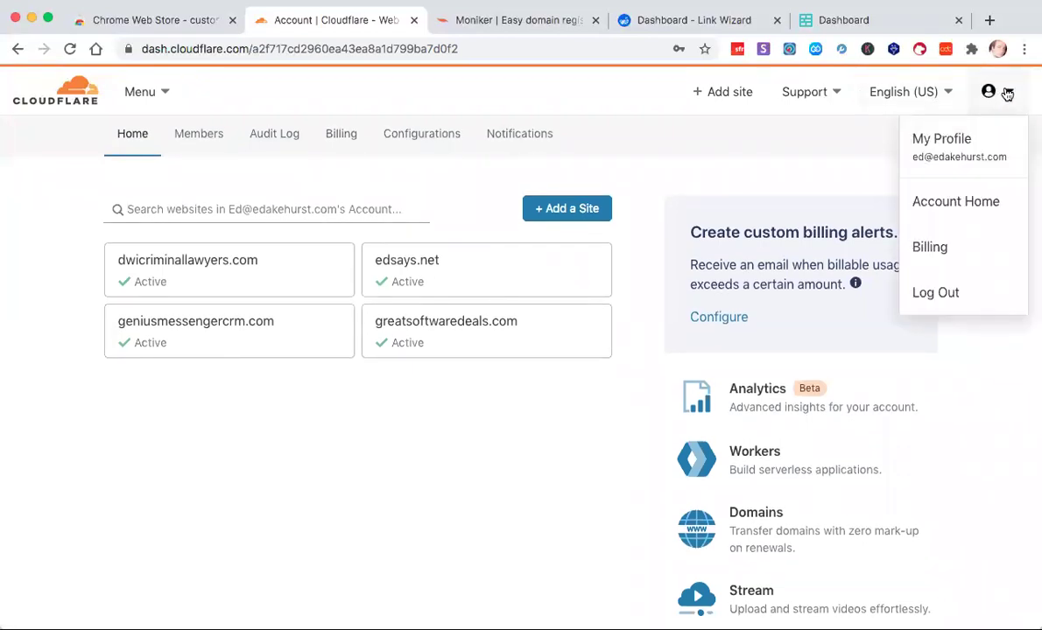
left_click(952, 149)
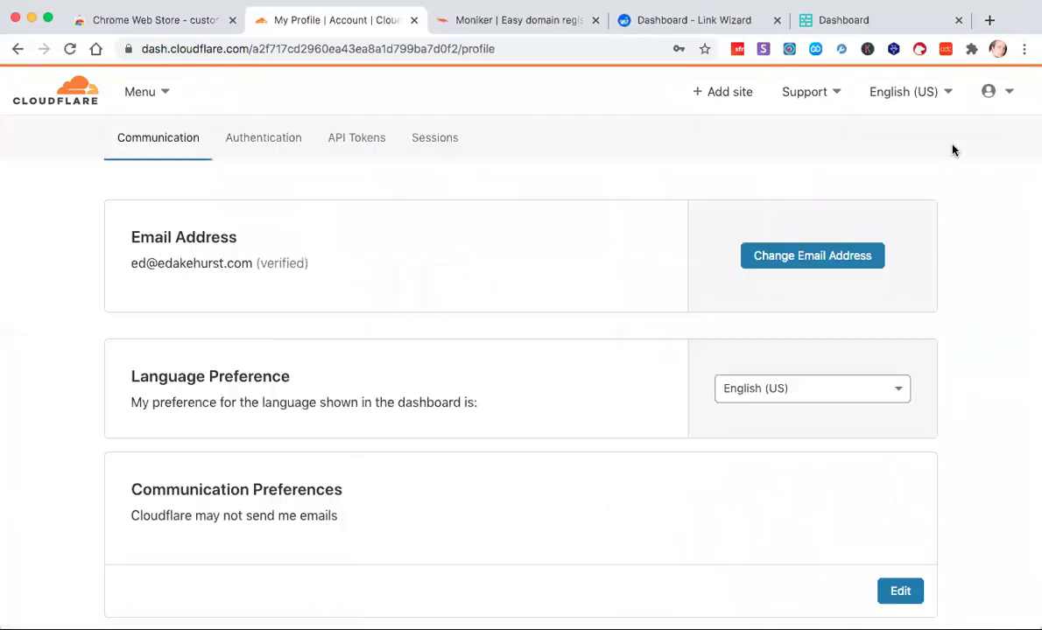
Under API Tokens, start Create Token and choose Get started for a custom token.
left_click(353, 143)
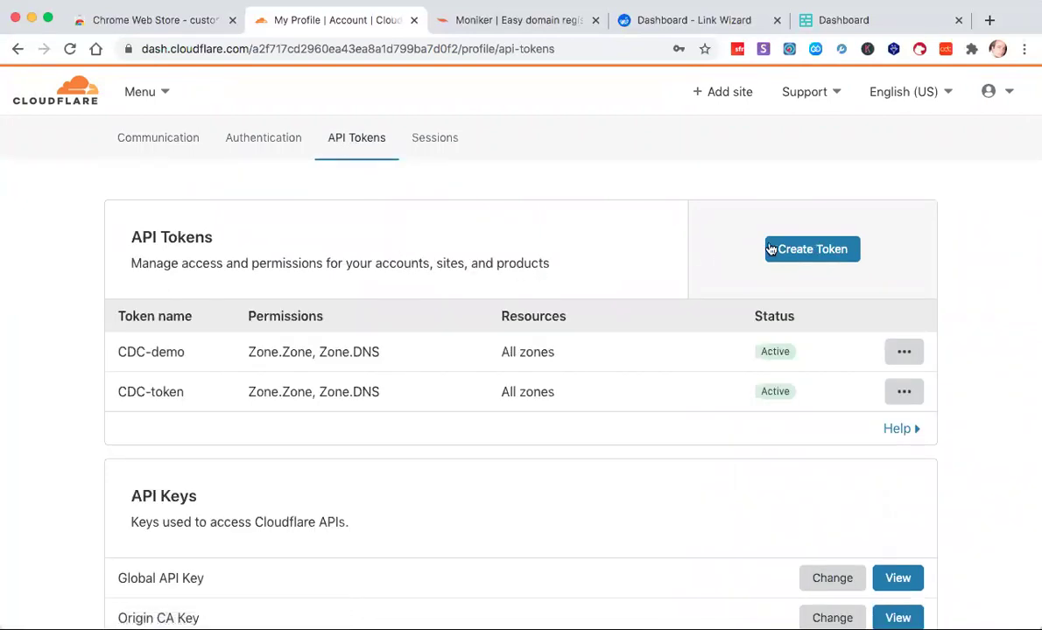
left_click(799, 250)
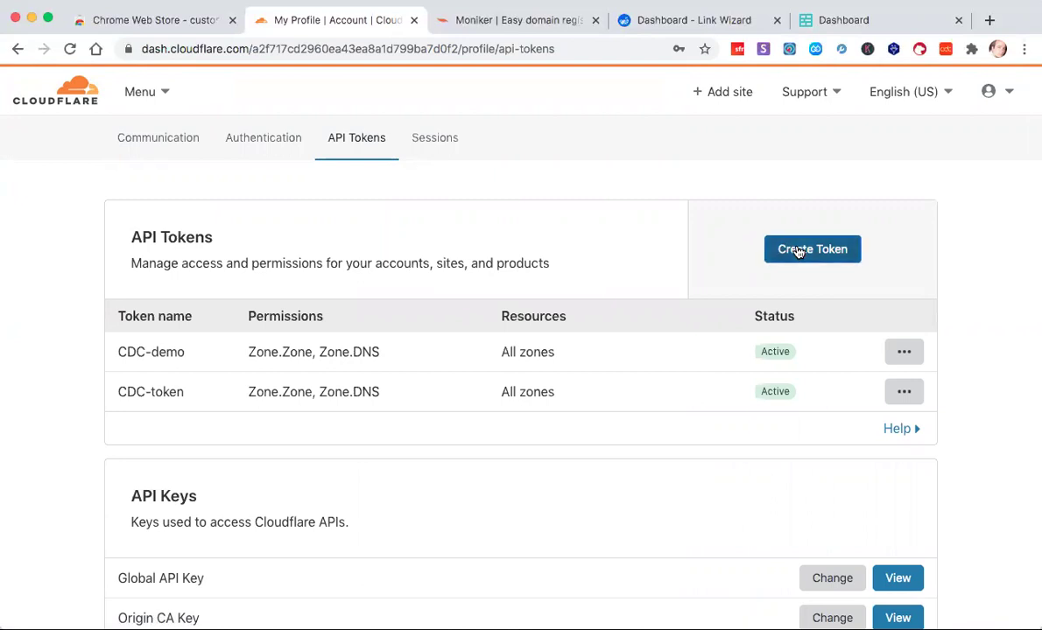
scroll(756, 269, "down", 5)
scroll(757, 268, "down", 3)
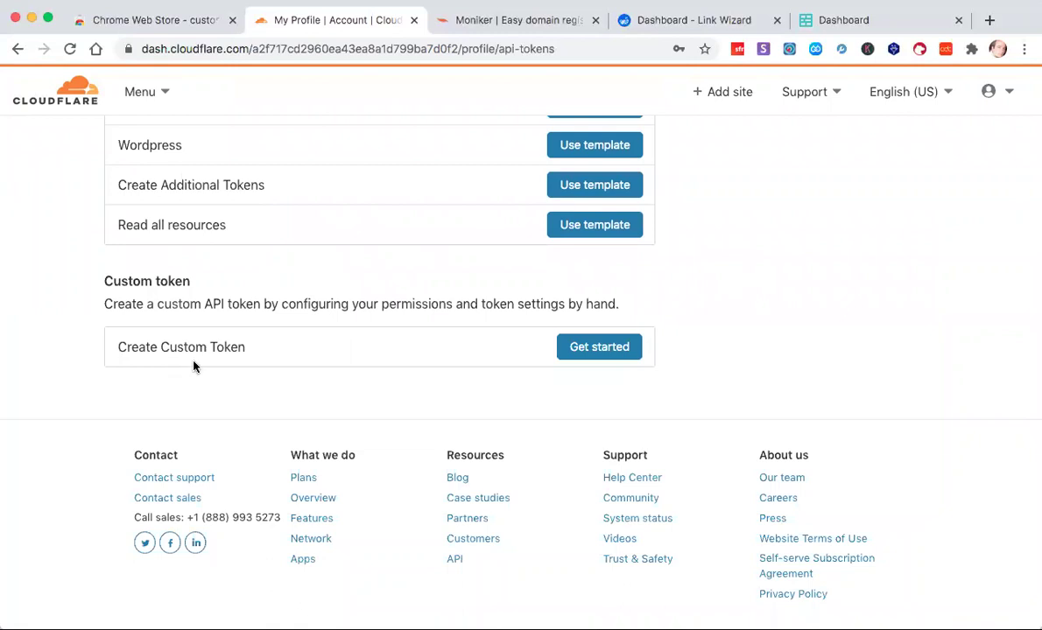
left_click(608, 350)
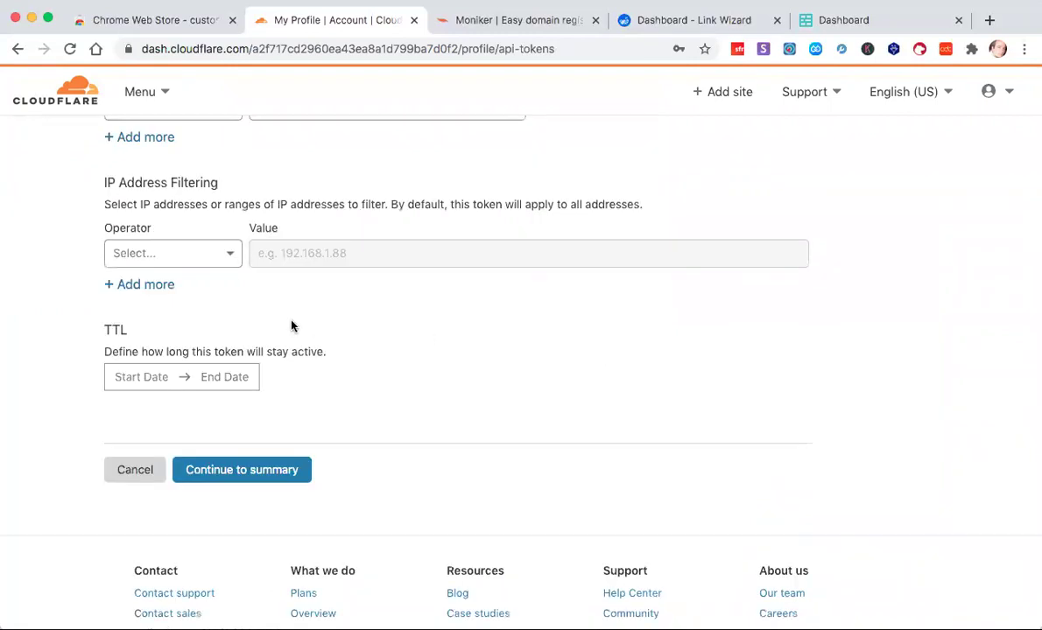
scroll(292, 326, "up", 5)
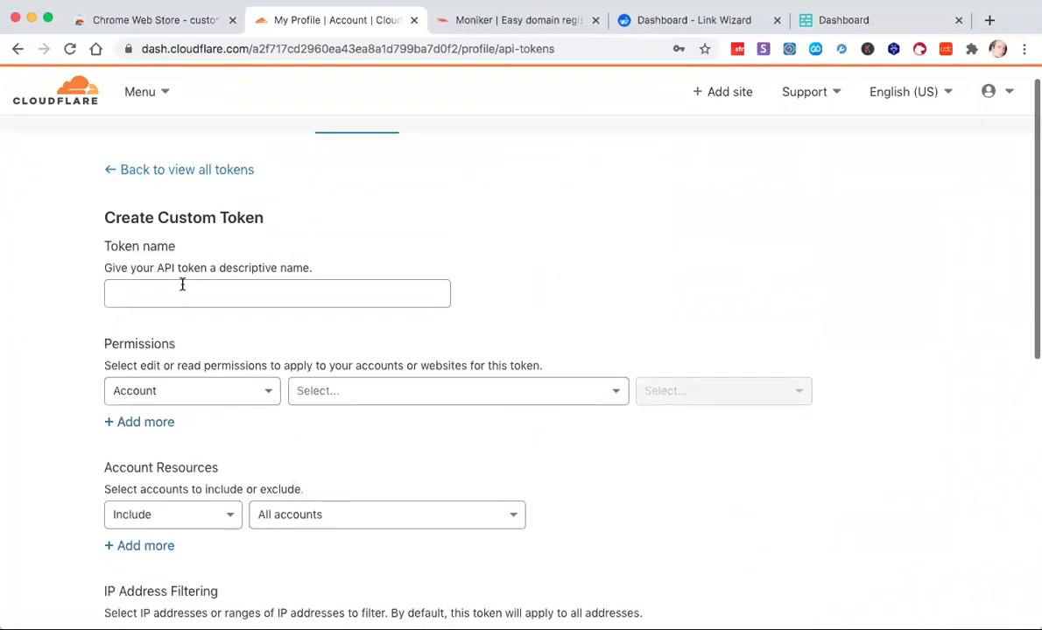
Name the token CDC-demo1 and set its first permission to Zone > DNS > Edit.
left_click(183, 285)
type("CD")
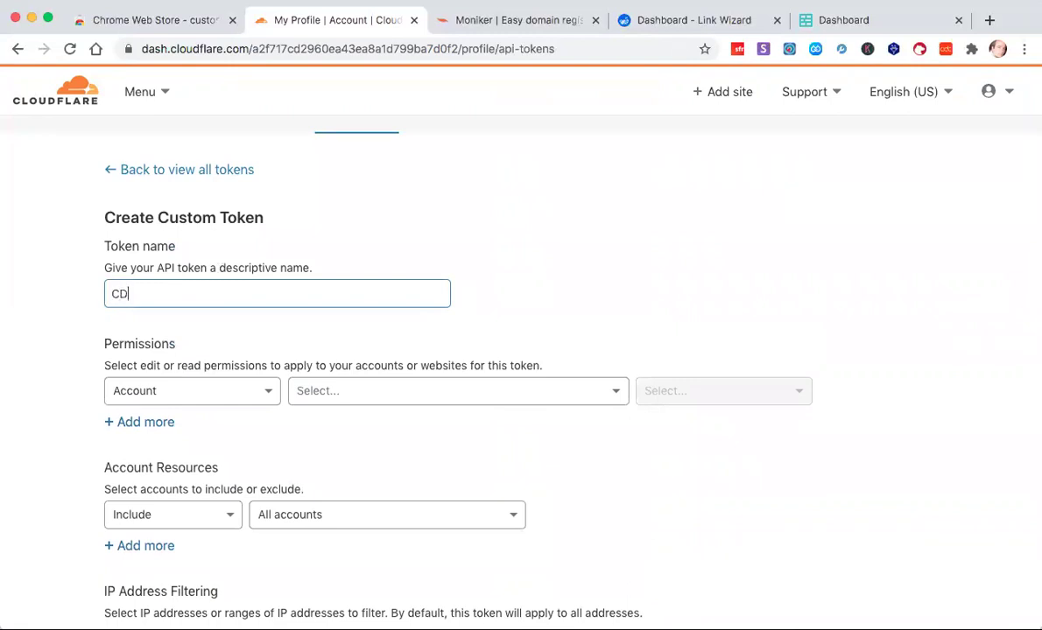
type("C-de")
type("mo1")
scroll(232, 302, "down", 2)
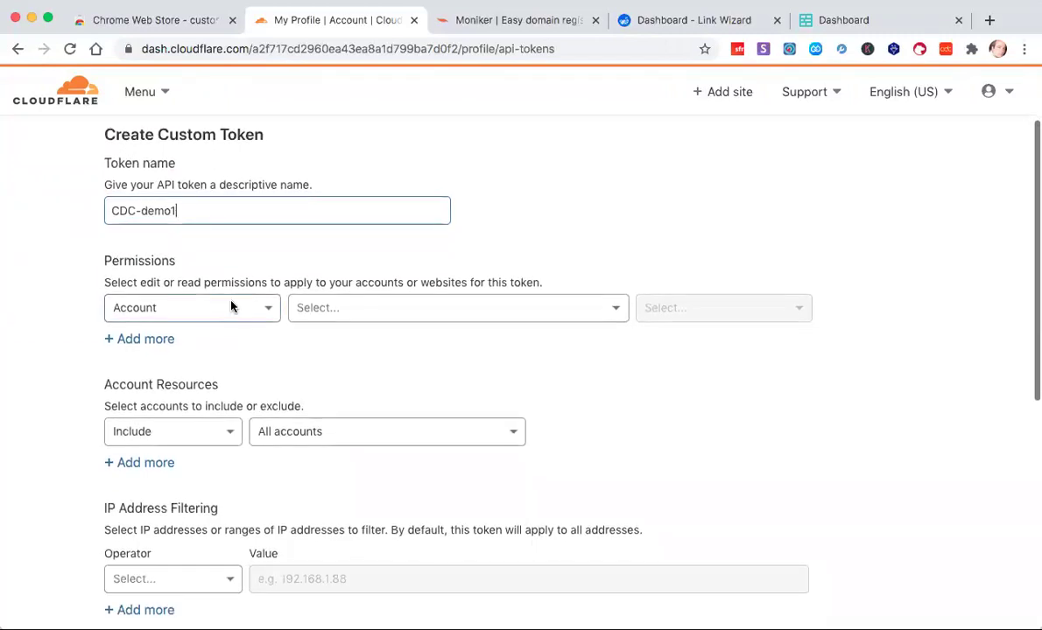
left_click(263, 311)
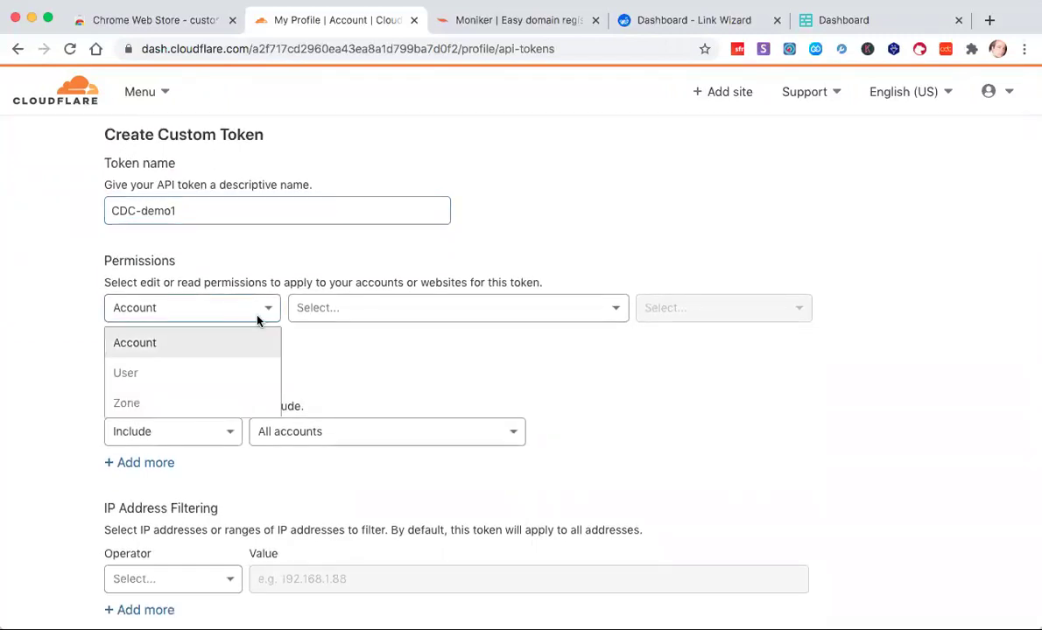
left_click(133, 405)
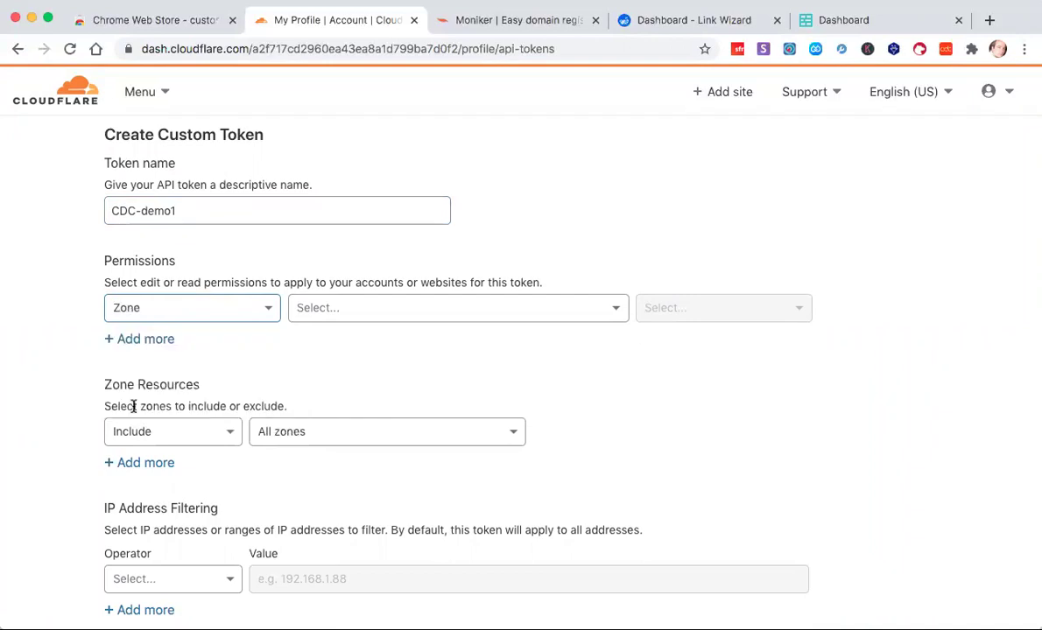
left_click(340, 311)
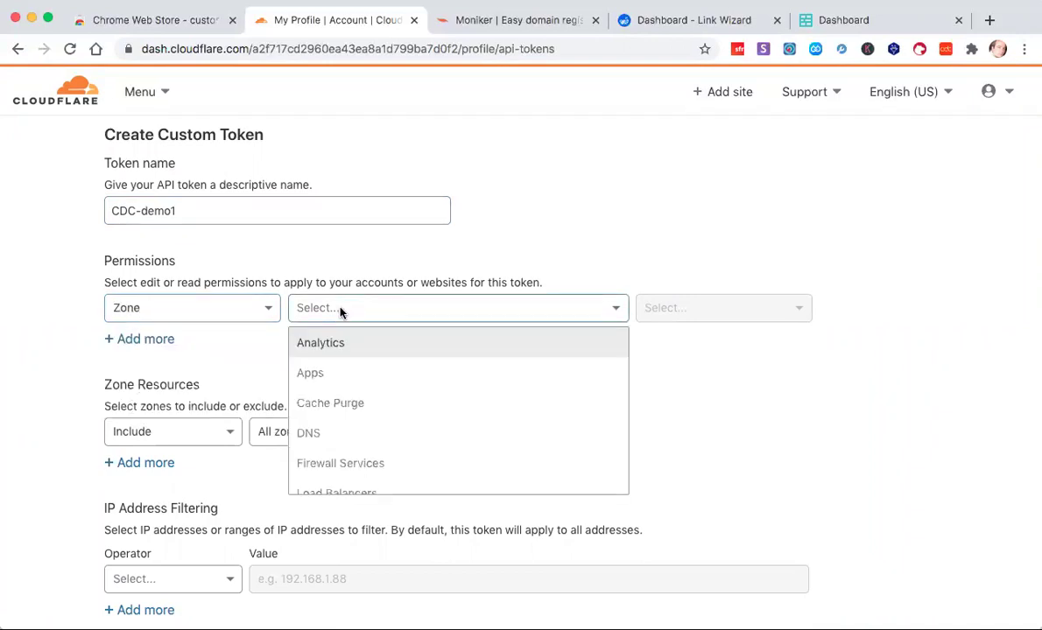
left_click(321, 443)
left_click(693, 316)
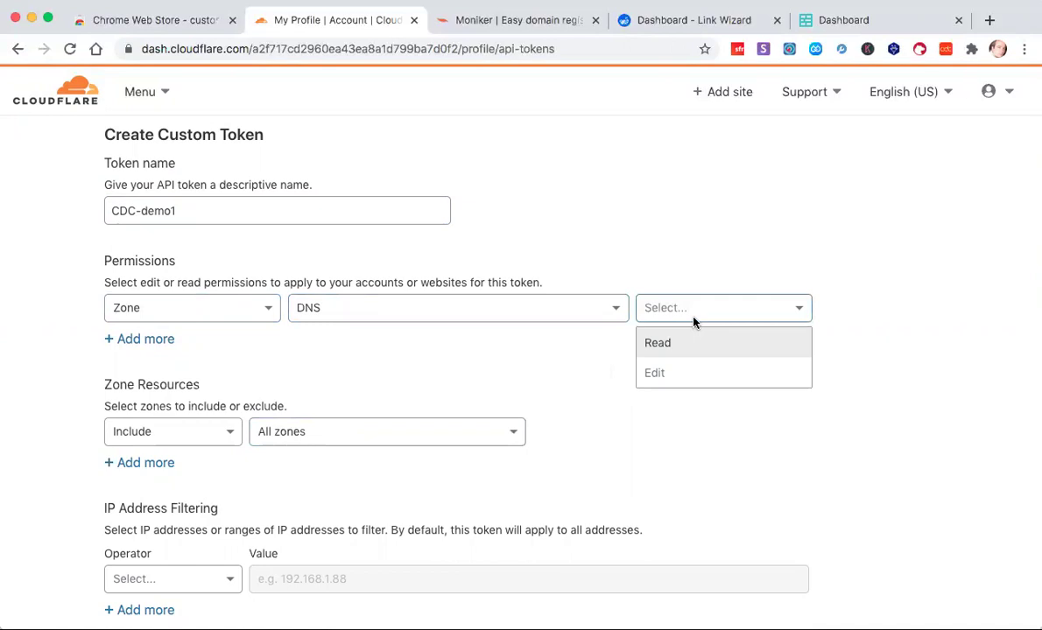
left_click(659, 374)
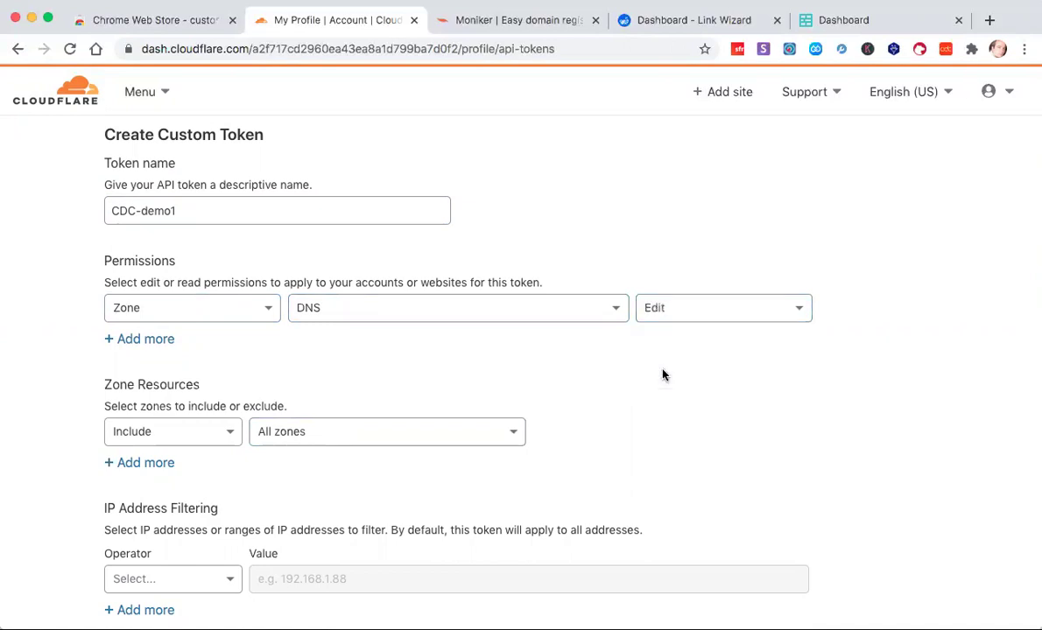
Add a second permission set to Zone > Zone > Edit.
left_click(147, 342)
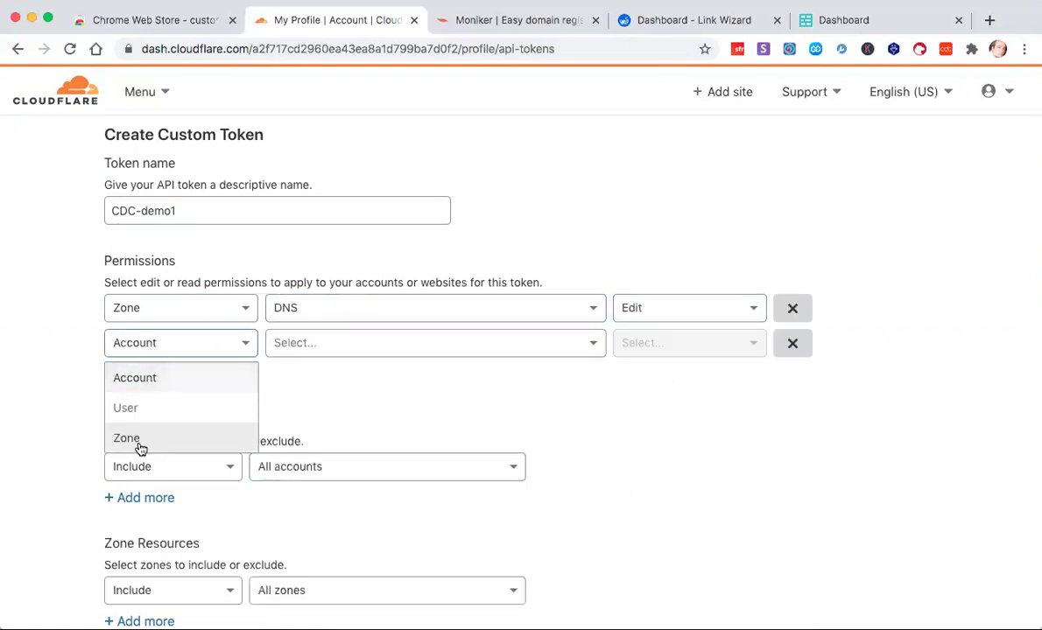
left_click(140, 439)
left_click(325, 343)
scroll(313, 456, "down", 3)
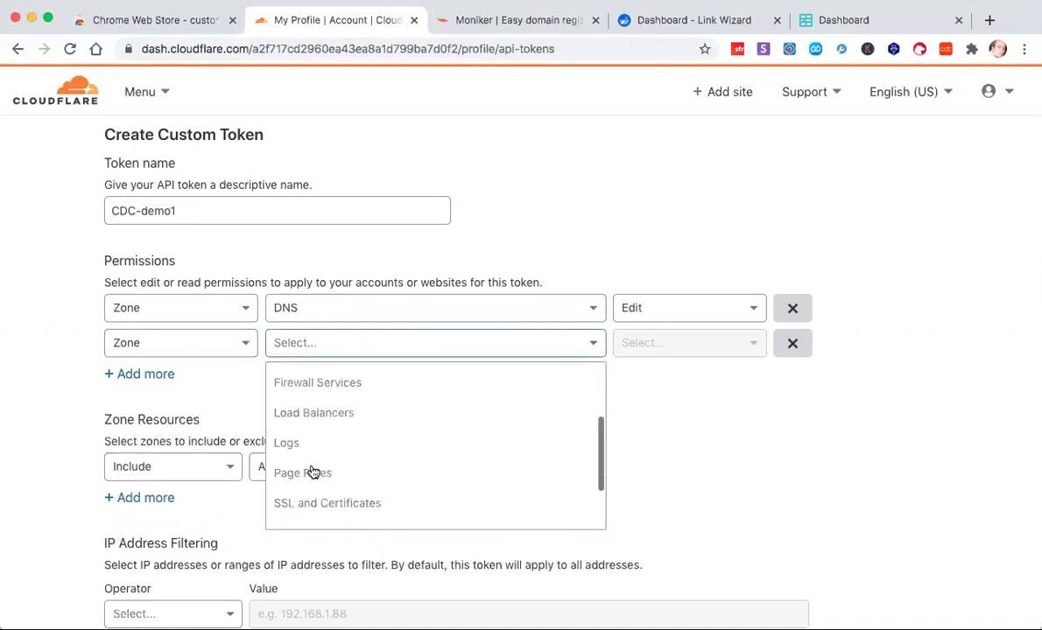
scroll(313, 472, "down", 2)
left_click(289, 486)
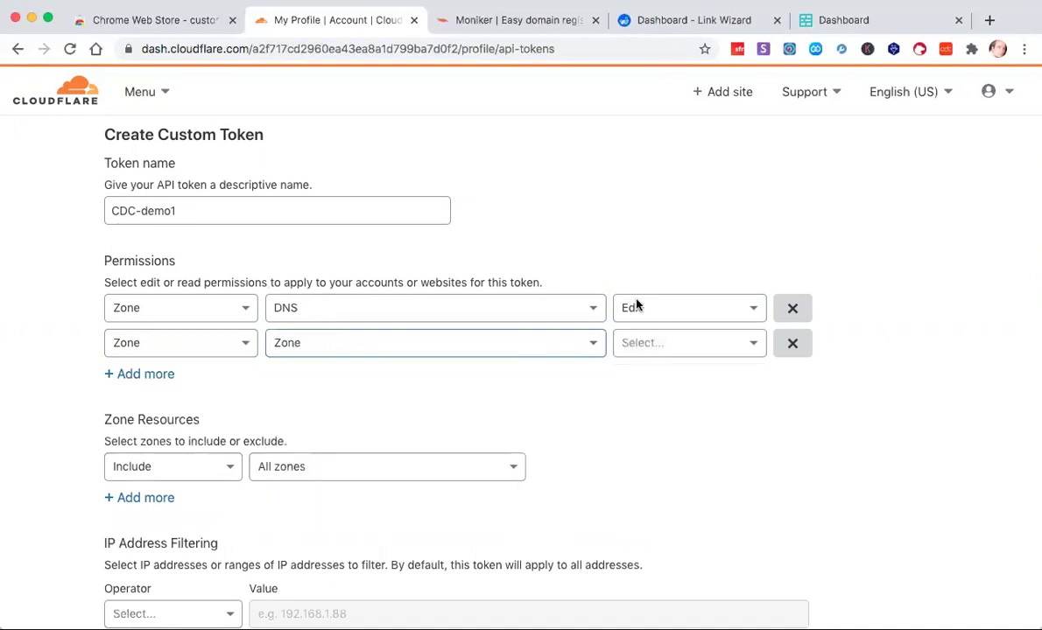
left_click(646, 349)
left_click(632, 407)
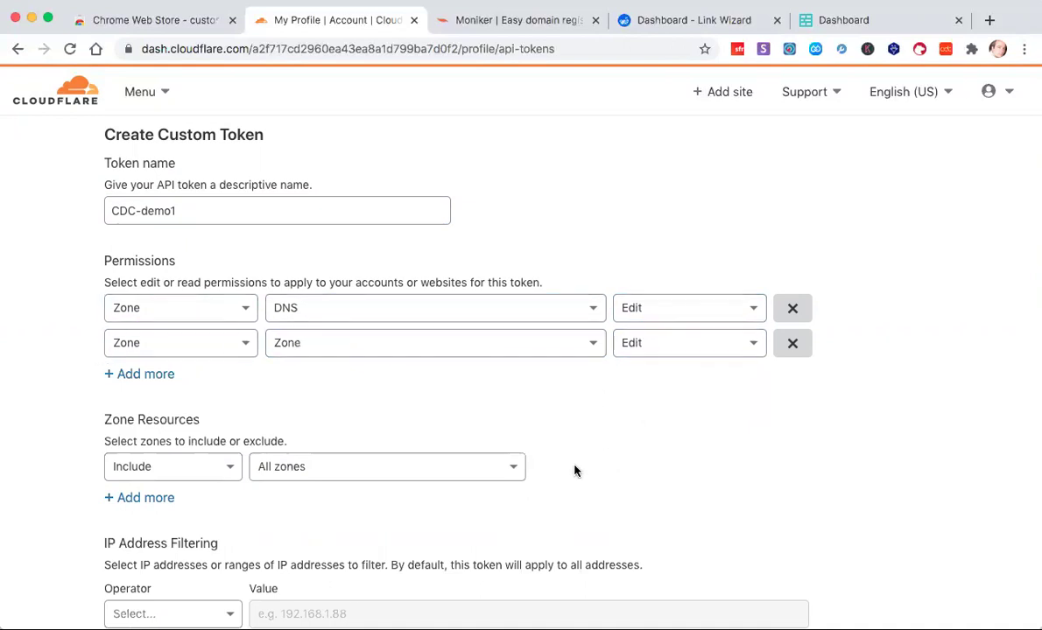
scroll(574, 471, "down", 3)
Continue to the summary and create the CDC-demo1 API token.
scroll(574, 471, "down", 2)
scroll(574, 471, "down", 1)
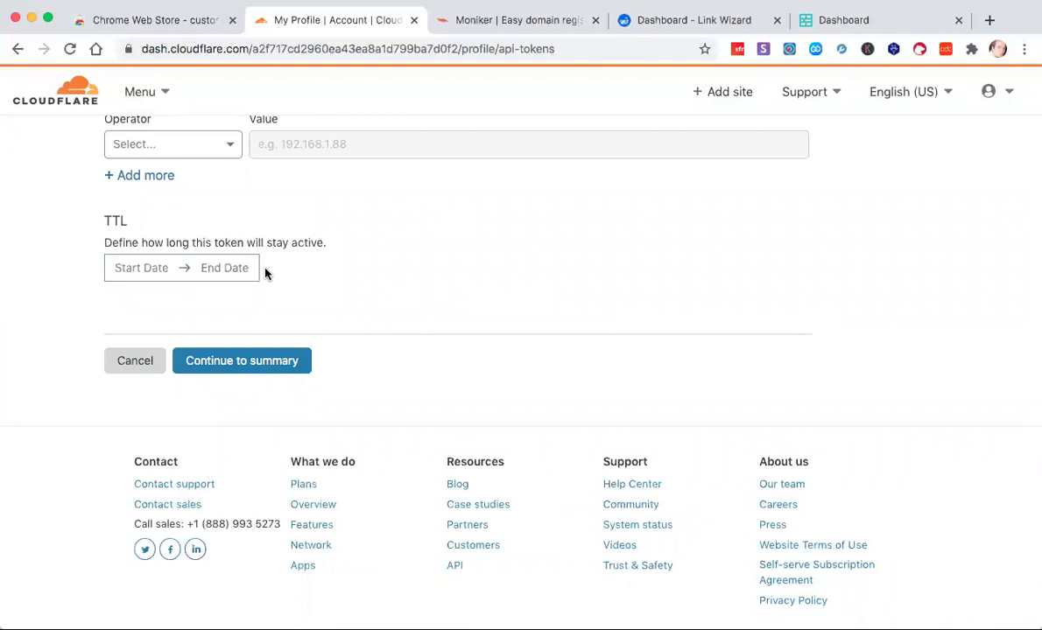
left_click(250, 362)
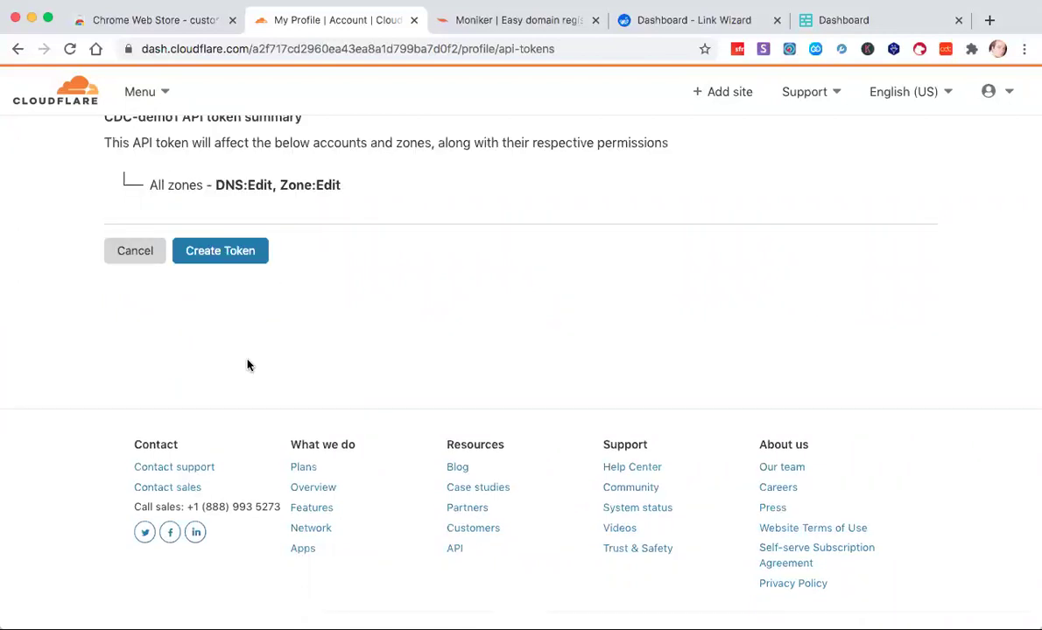
left_click(227, 257)
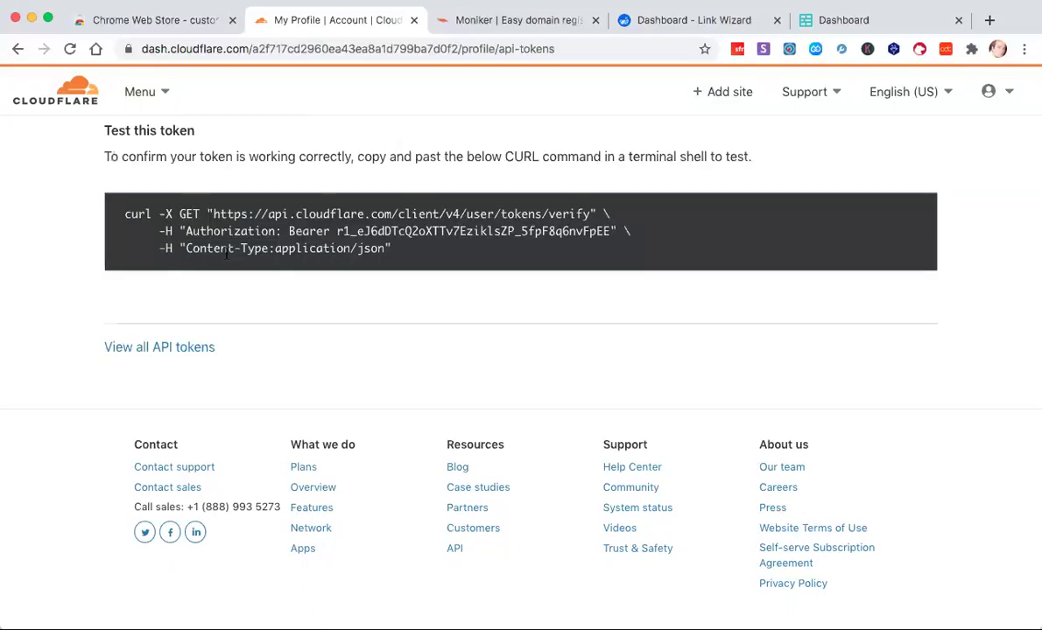
Copy the new token's value and return to the Chrome Web Store tab.
scroll(226, 252, "up", 3)
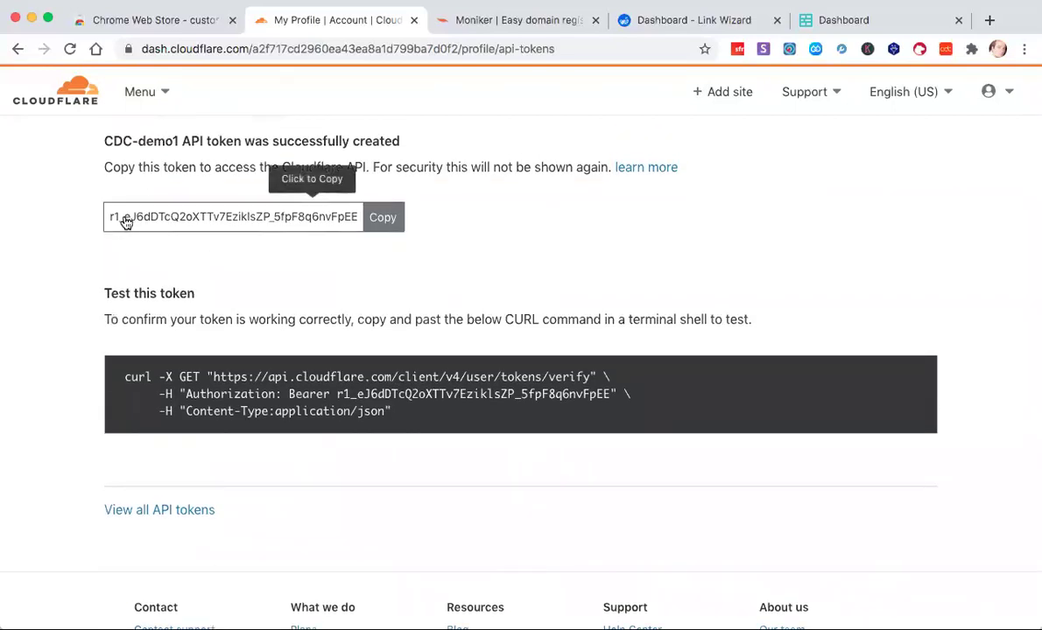
left_click(380, 218)
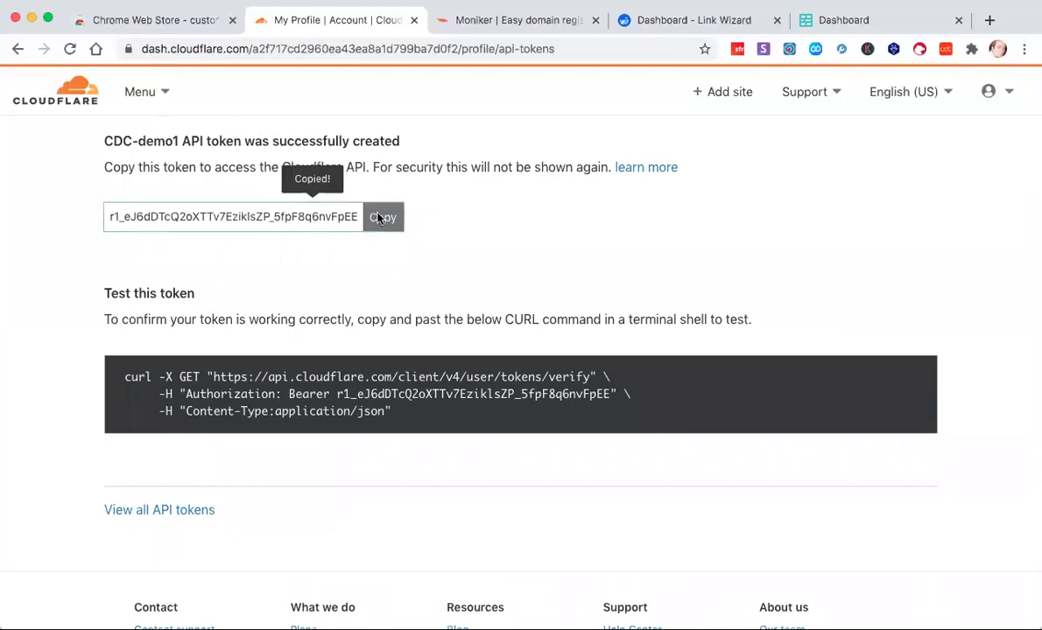
left_click(164, 19)
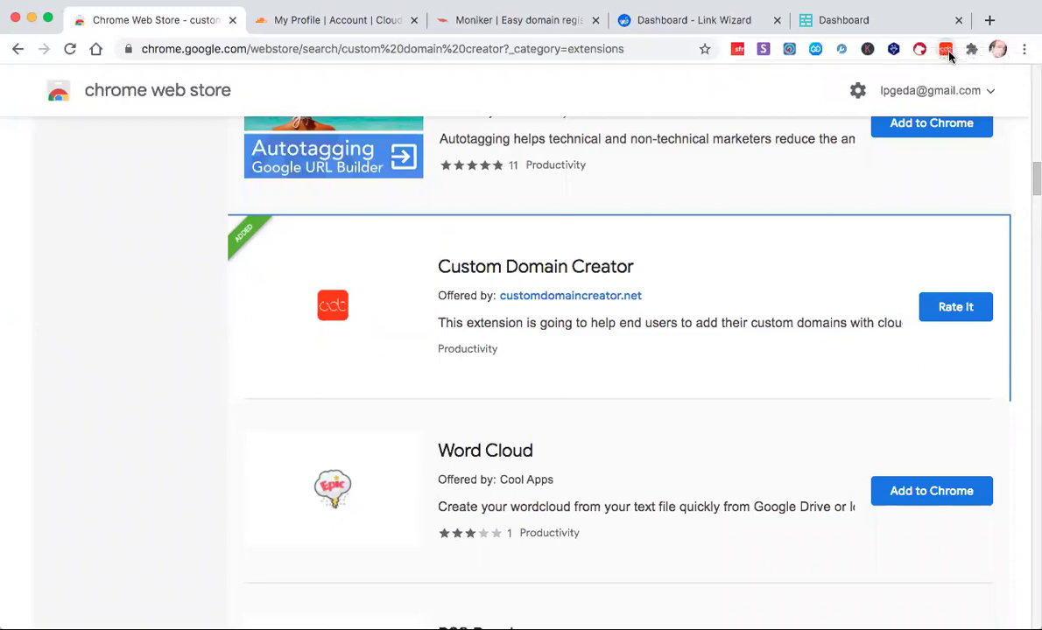
Paste the copied token into the extension's Enter Cloudflare Token field, save, and dismiss the confirmation.
left_click(945, 50)
left_click(807, 325)
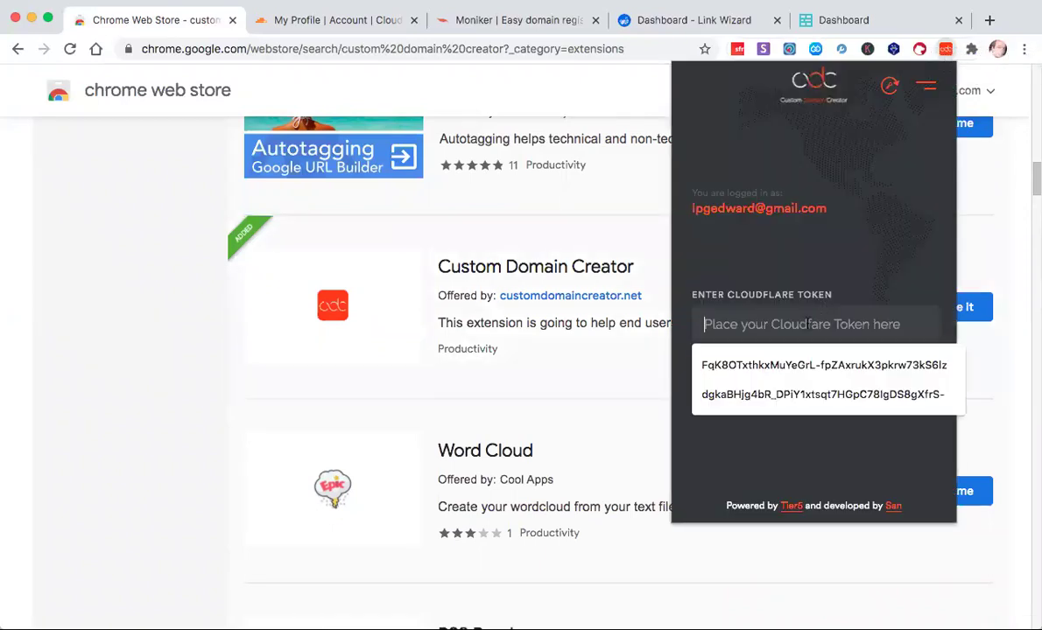
key("ctrl+v")
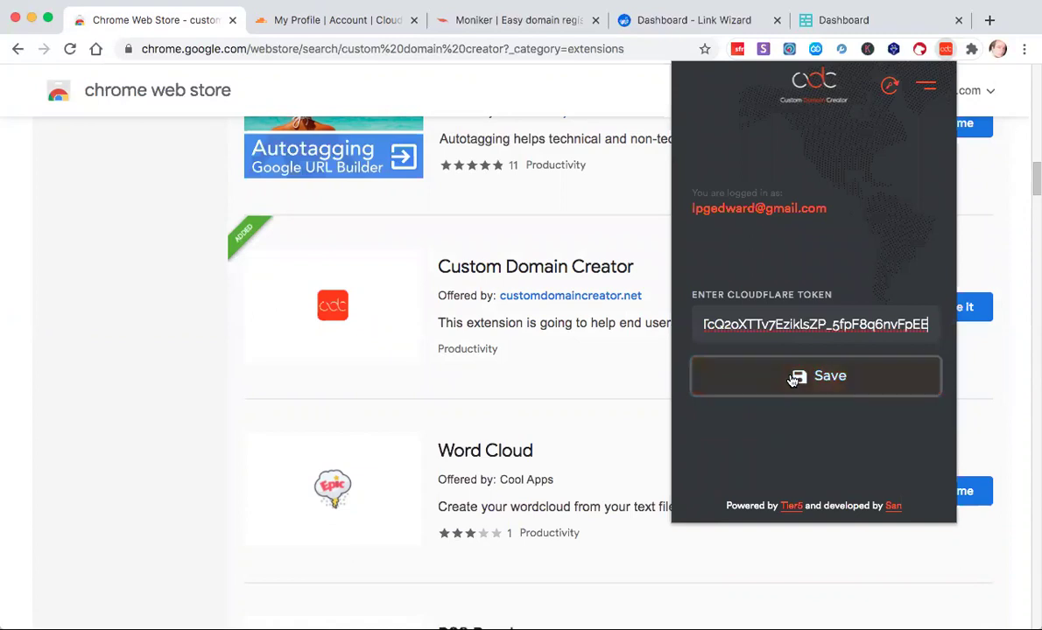
left_click(794, 379)
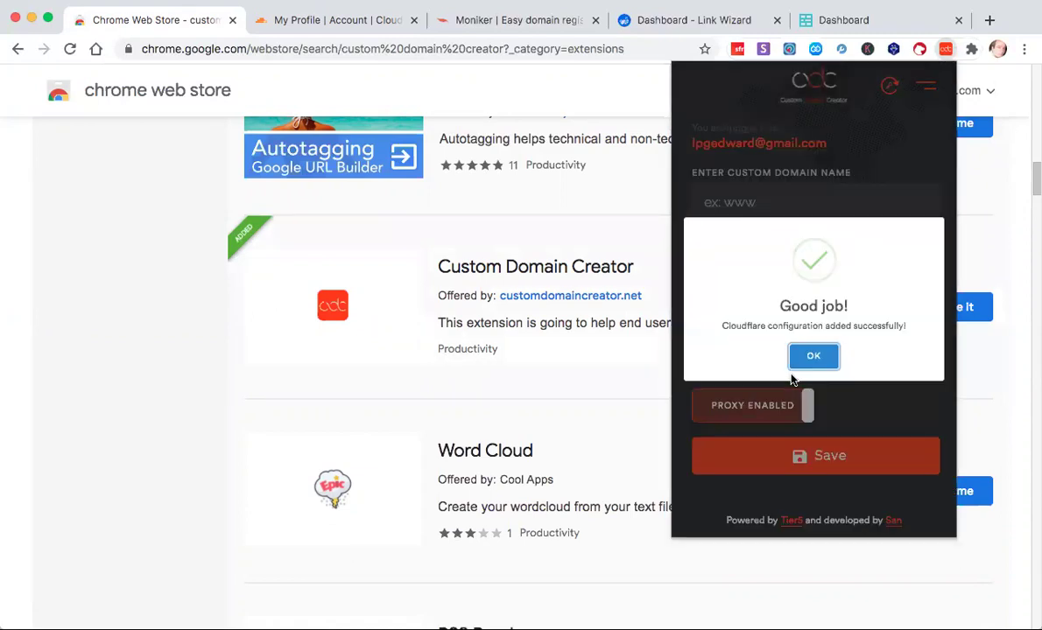
left_click(812, 352)
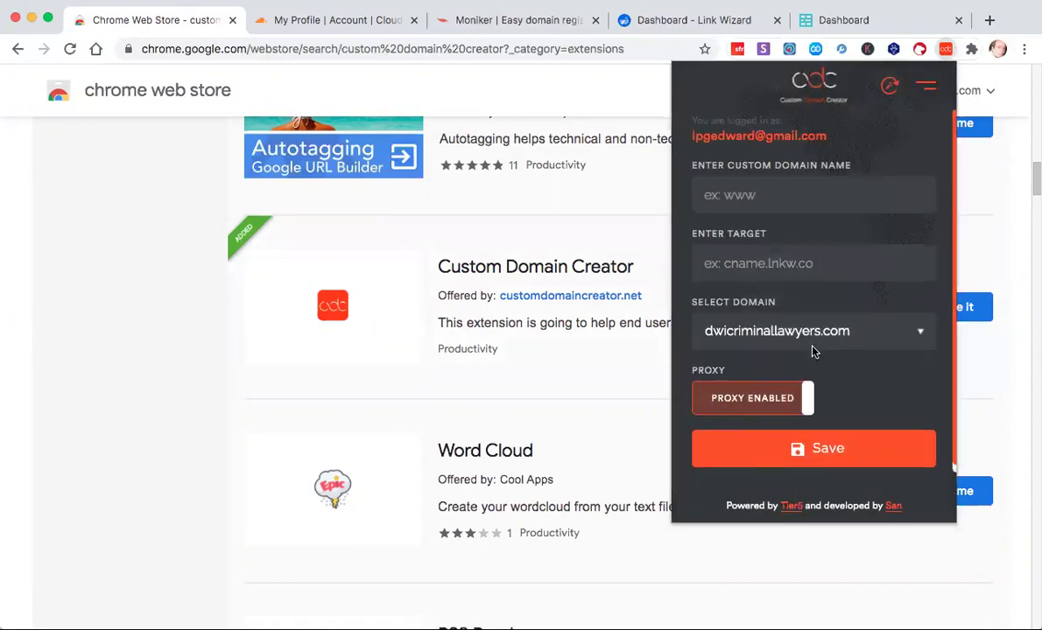